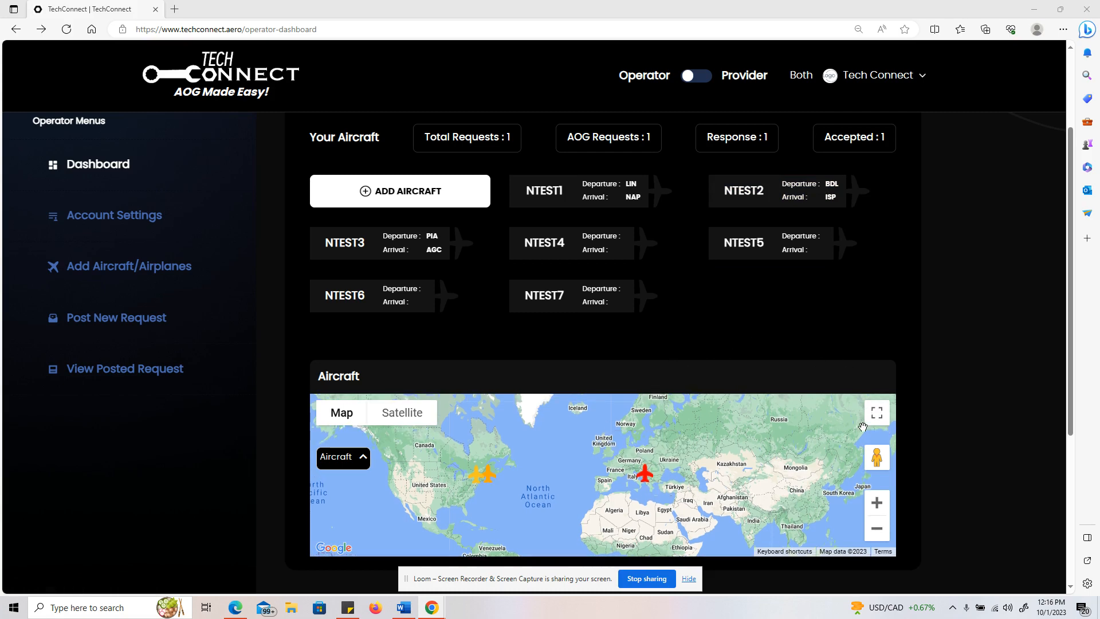
# Zoom the dashboard's aircraft map into the northeastern United States and identify the aircraft parked west of New York
pyautogui.scroll(1, 552, 476)
pyautogui.moveTo(552, 477); pyautogui.dragTo(728, 476)
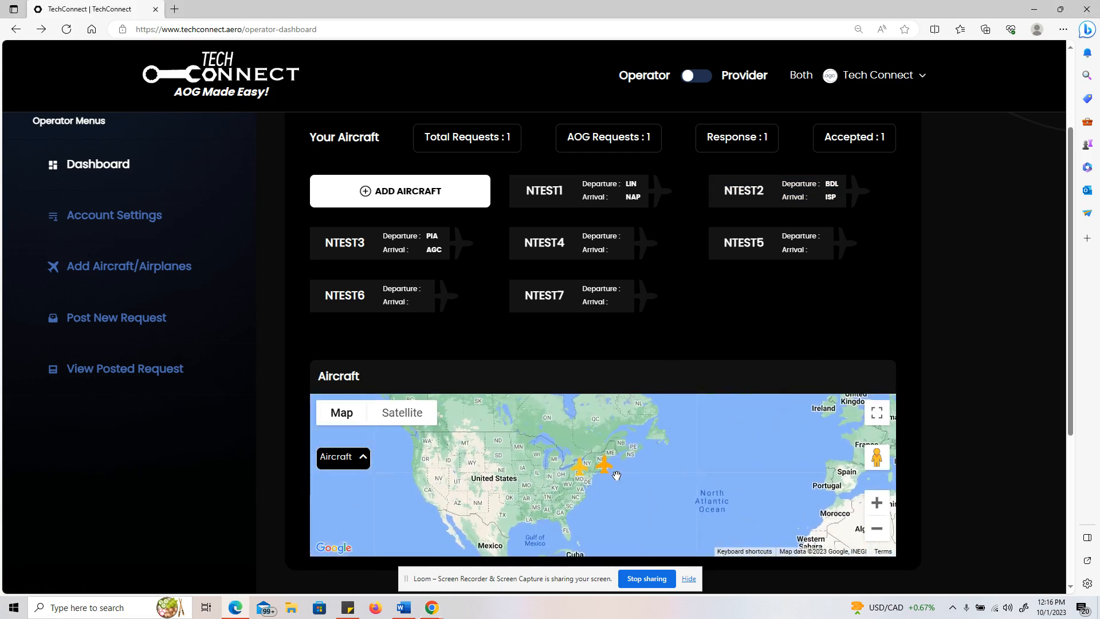
pyautogui.scroll(1, 613, 477)
pyautogui.moveTo(543, 484)
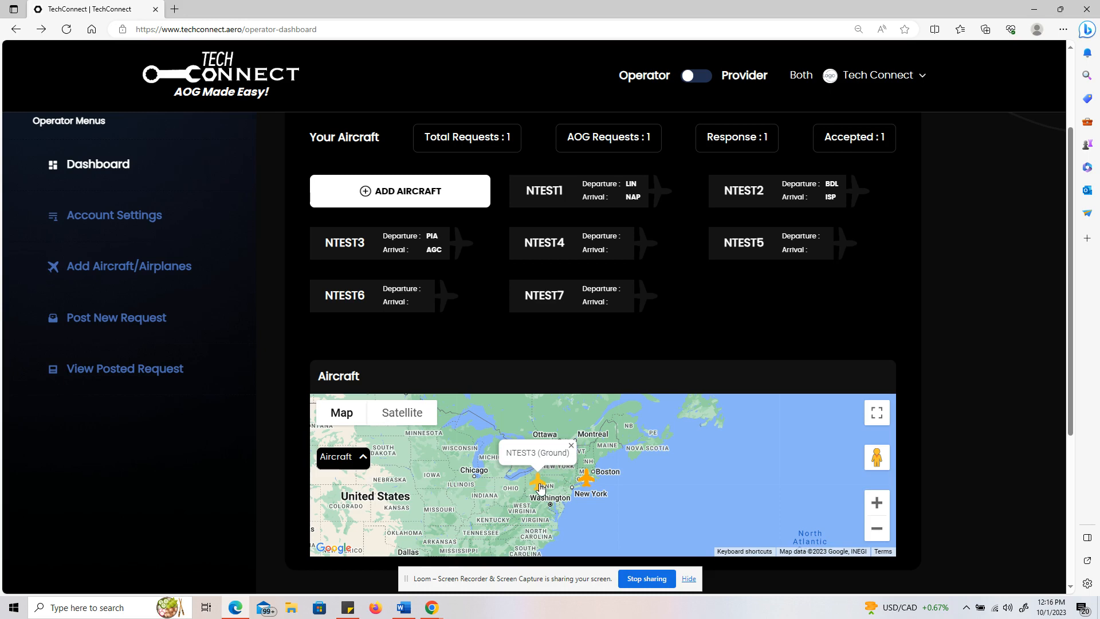
# Check the list of aircraft tracked on the map, collapse it, and open the account settings
pyautogui.click(363, 458)
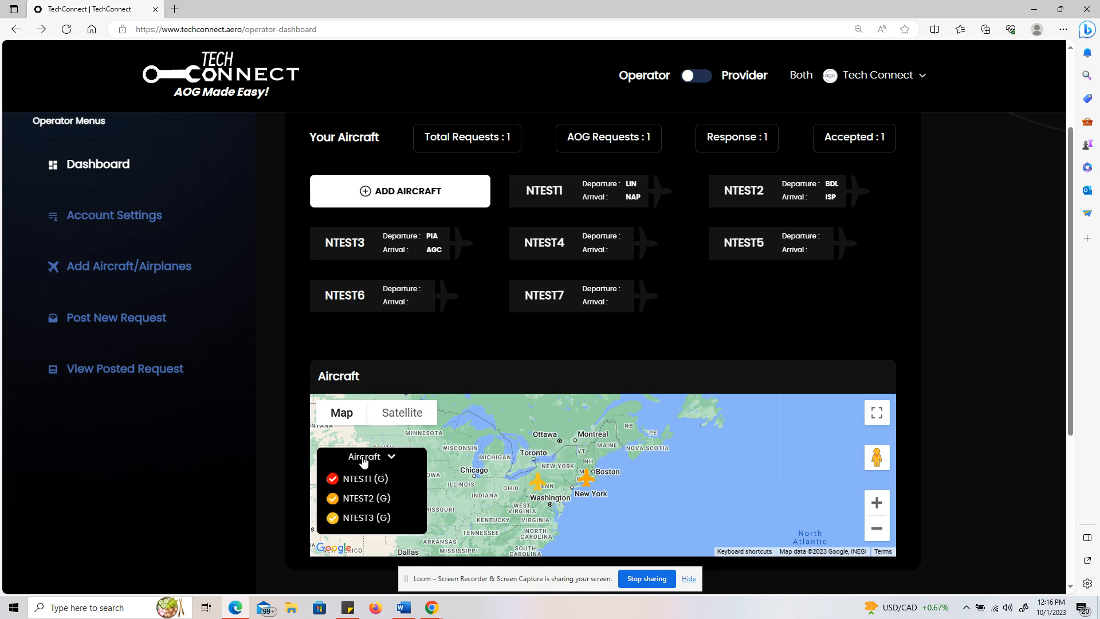
pyautogui.scroll(-2, 380, 501)
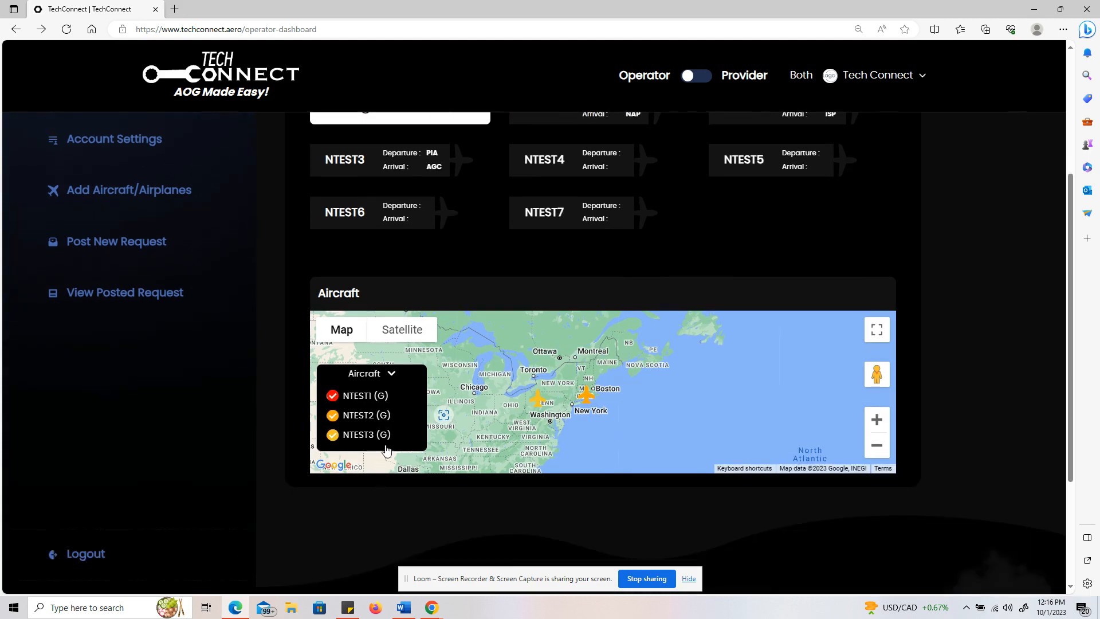
pyautogui.click(393, 373)
pyautogui.scroll(2, 696, 268)
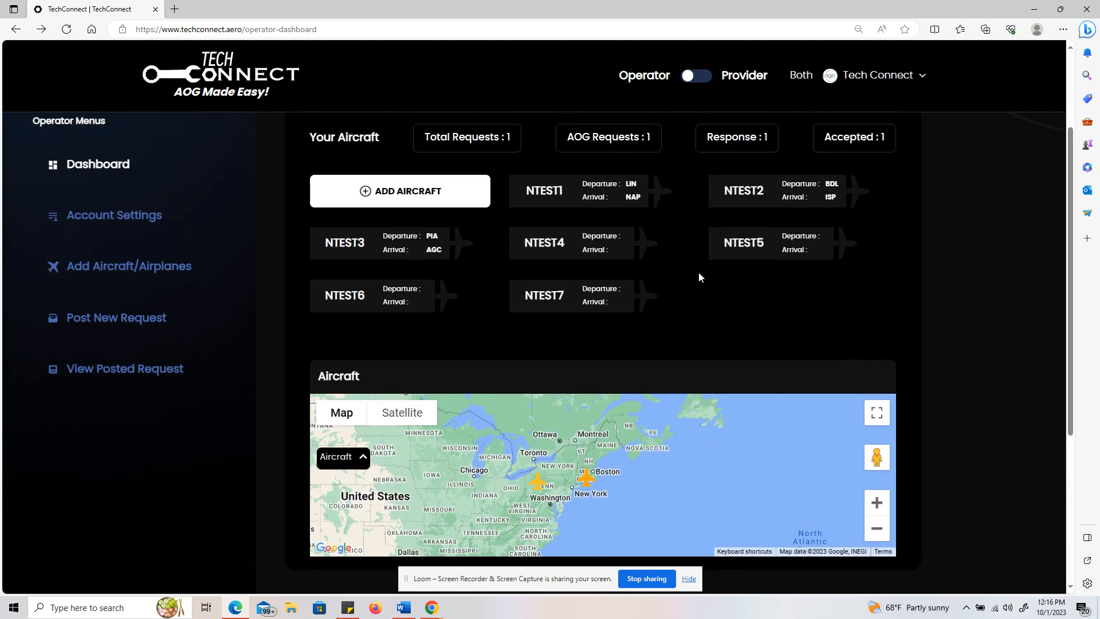
pyautogui.scroll(3, 712, 322)
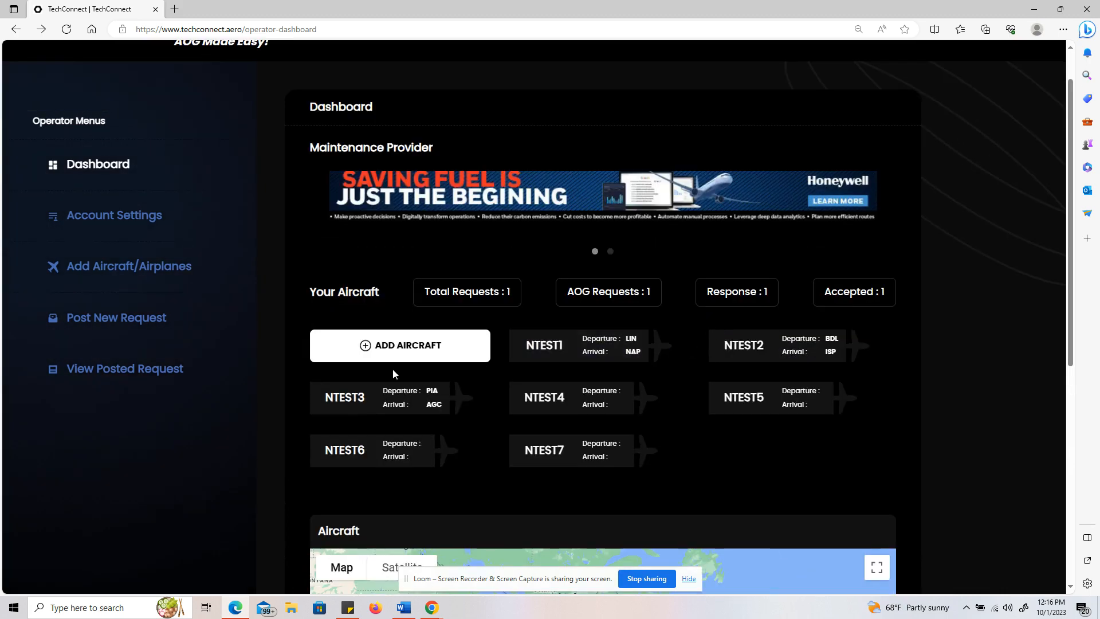
pyautogui.click(139, 225)
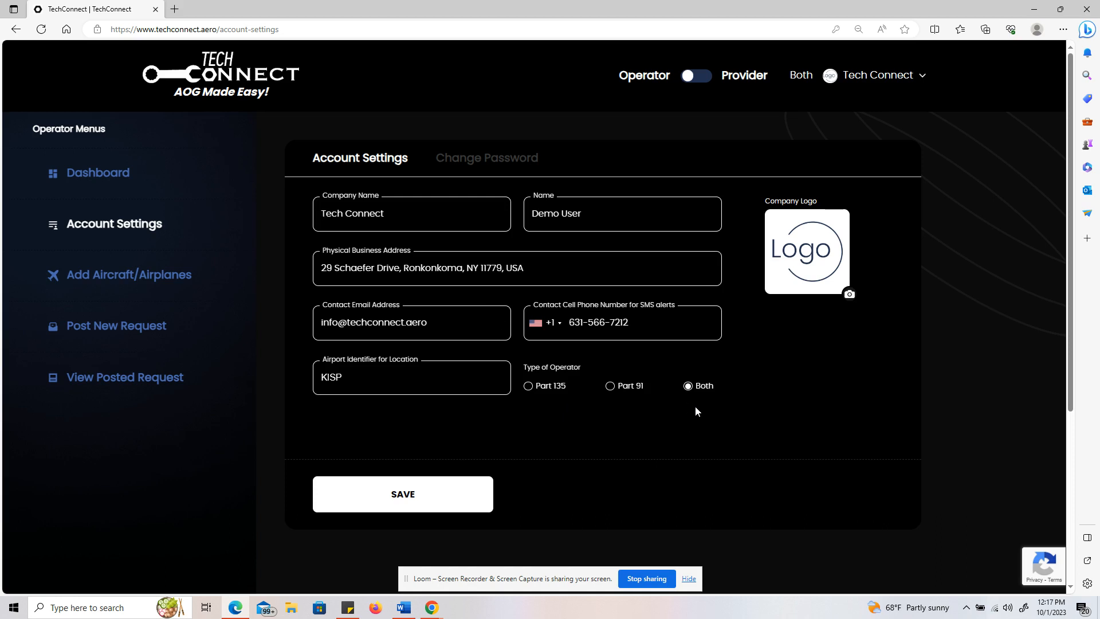
# Start a new aircraft entry, search the manufacturer and model for "gulfst", and enable the call sign option
pyautogui.click(147, 284)
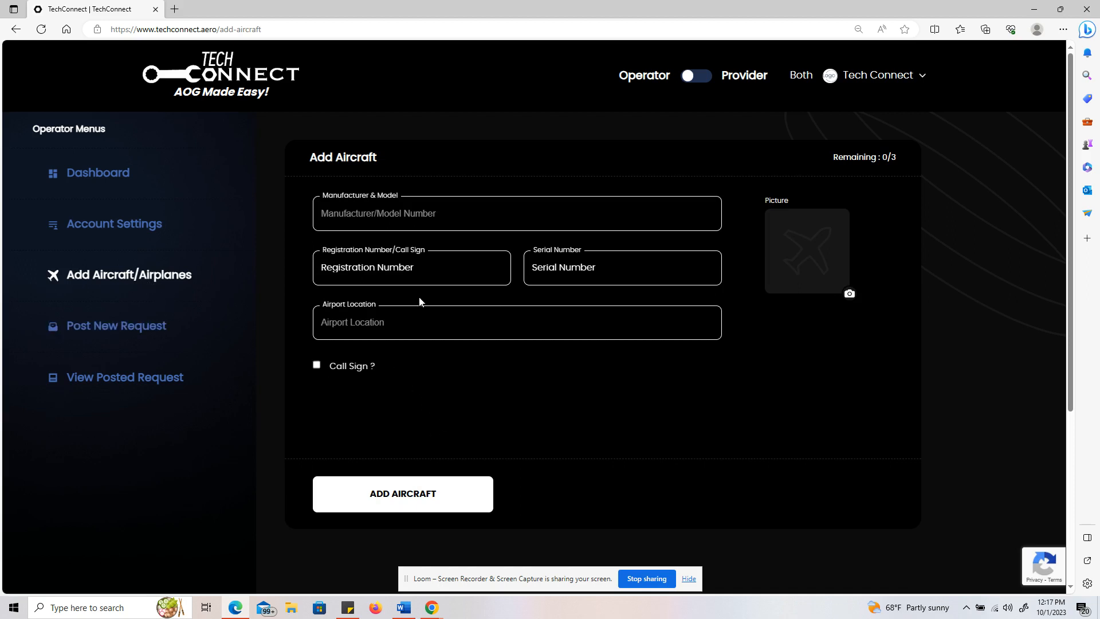
pyautogui.click(458, 230)
pyautogui.write('gufs')
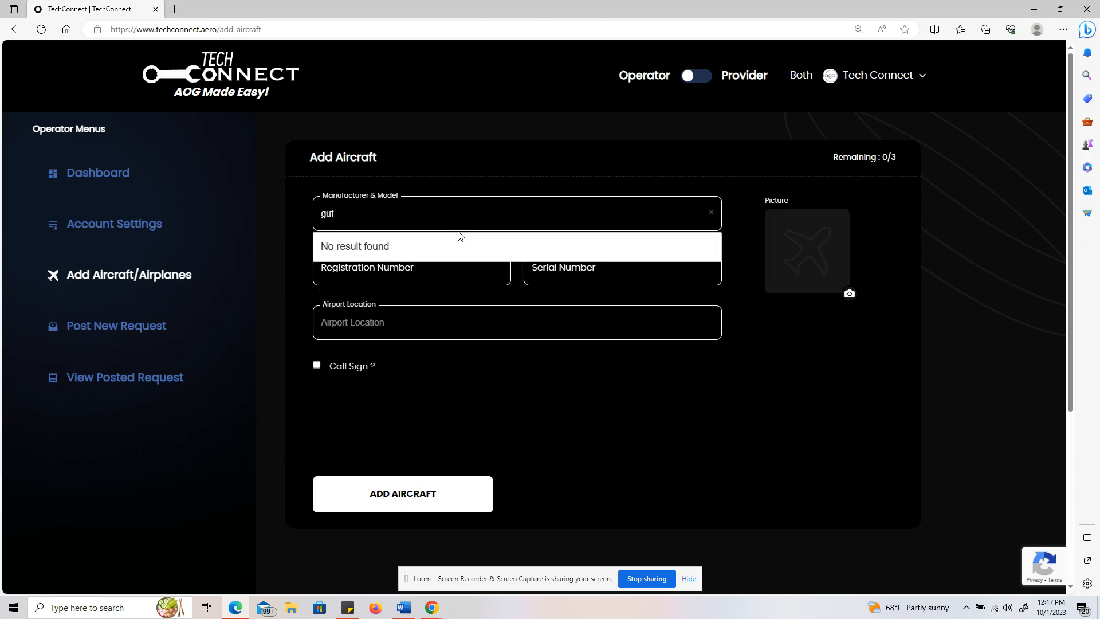
pyautogui.press('BackSpace')
pyautogui.press('BackSpace')
pyautogui.write('lfst')
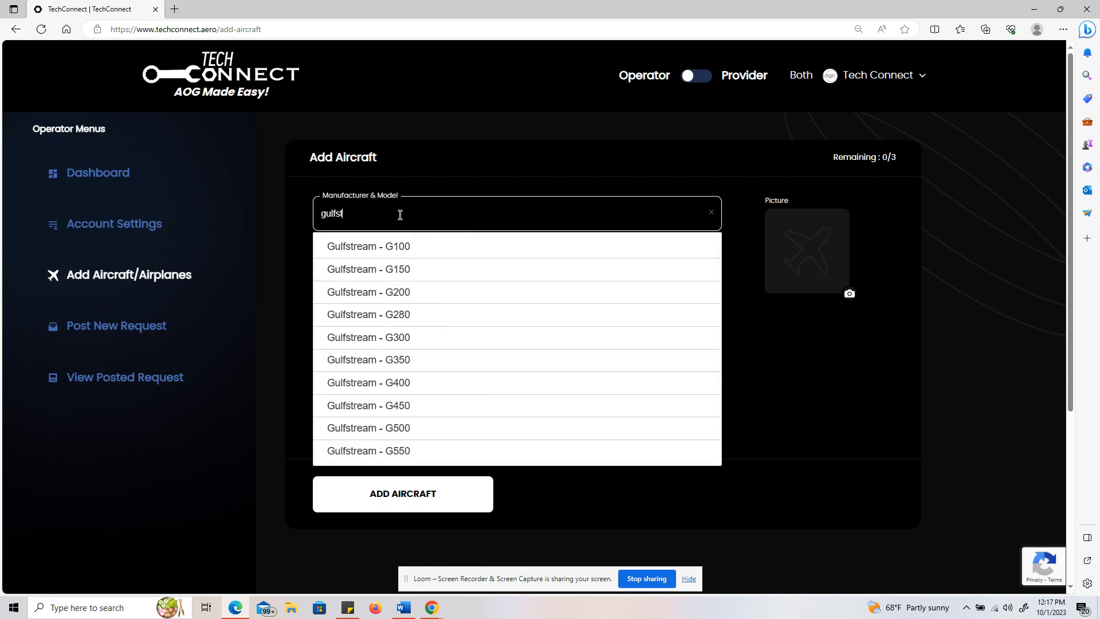
pyautogui.click(799, 376)
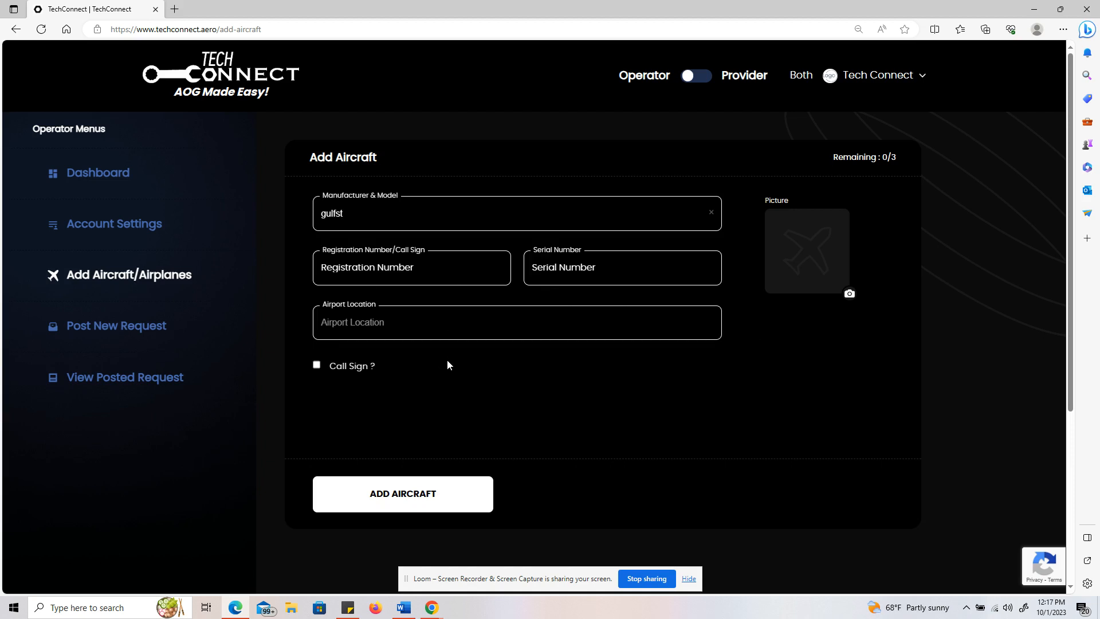
pyautogui.click(317, 367)
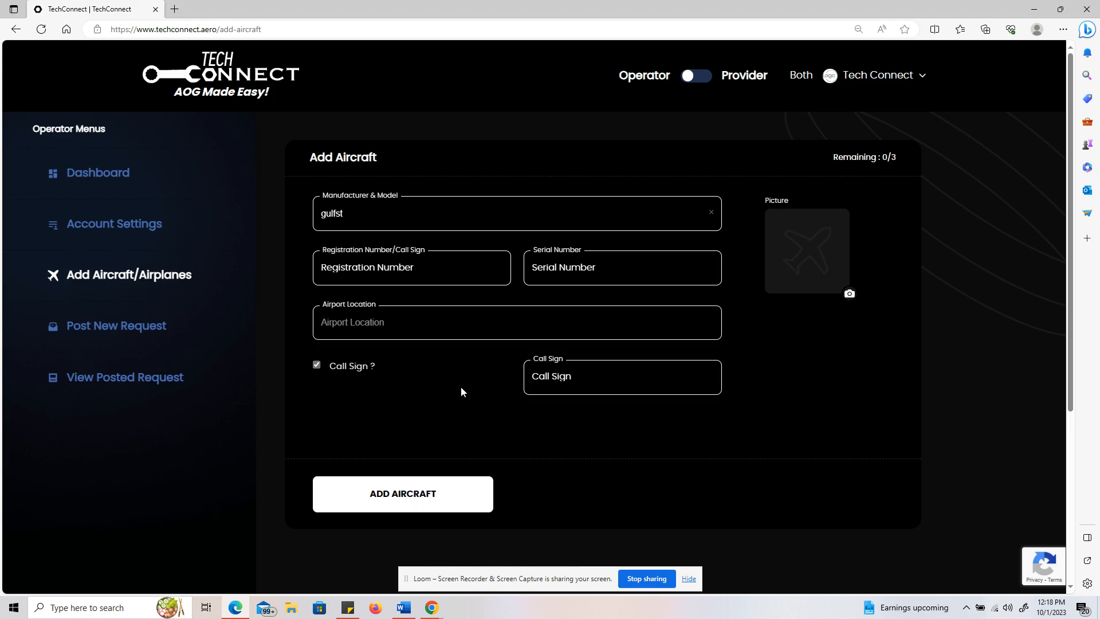
# Start a new AOG request and view the aircraft available for it without choosing one
pyautogui.click(147, 324)
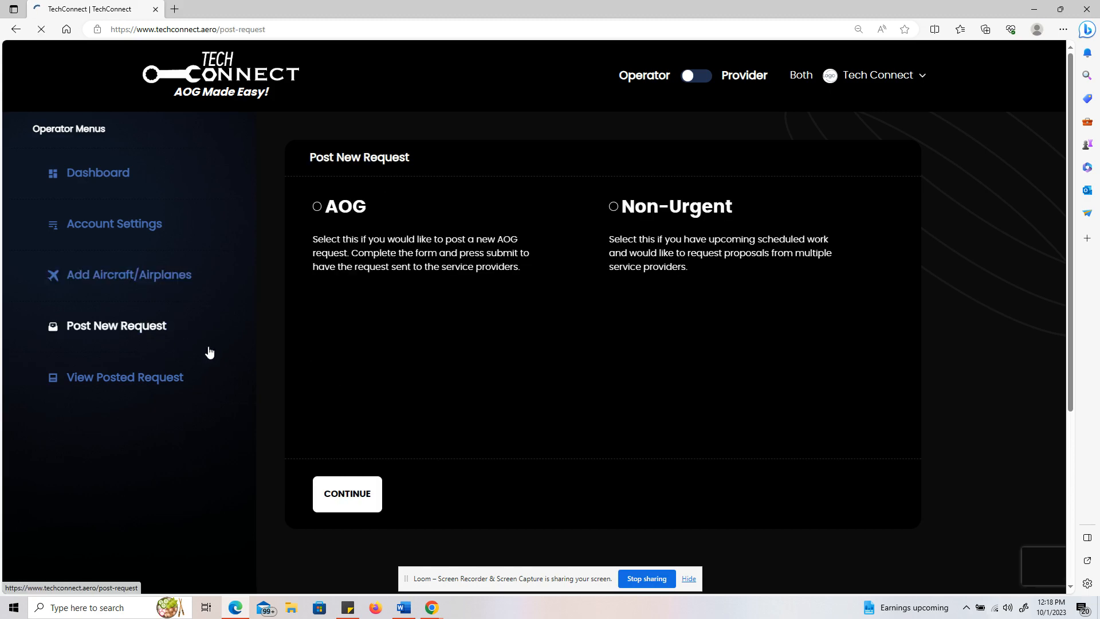
pyautogui.click(317, 207)
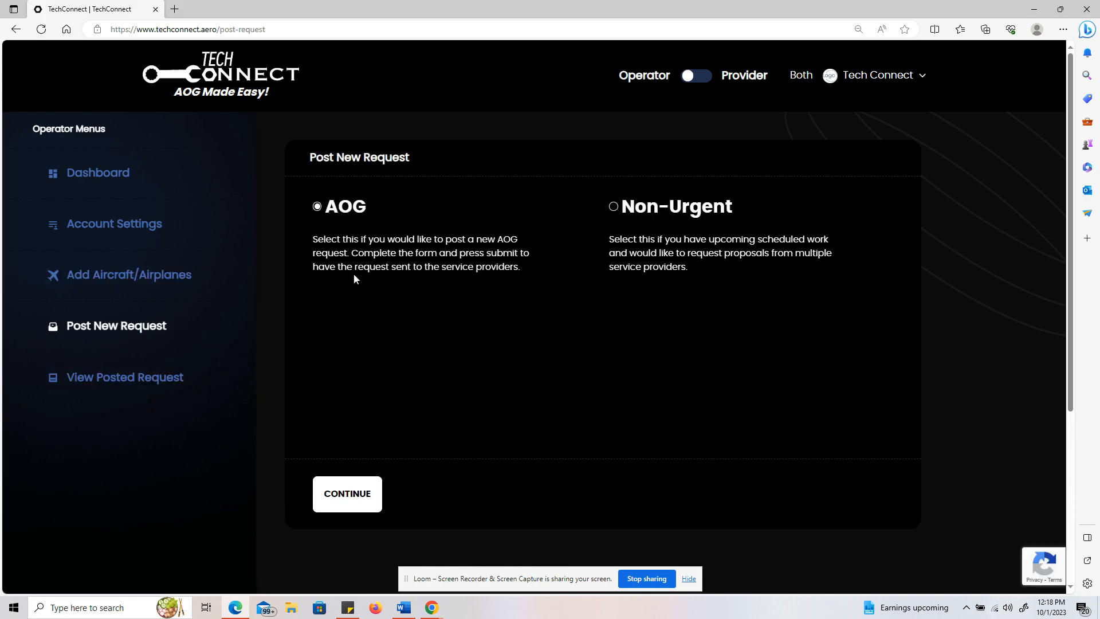
pyautogui.click(351, 494)
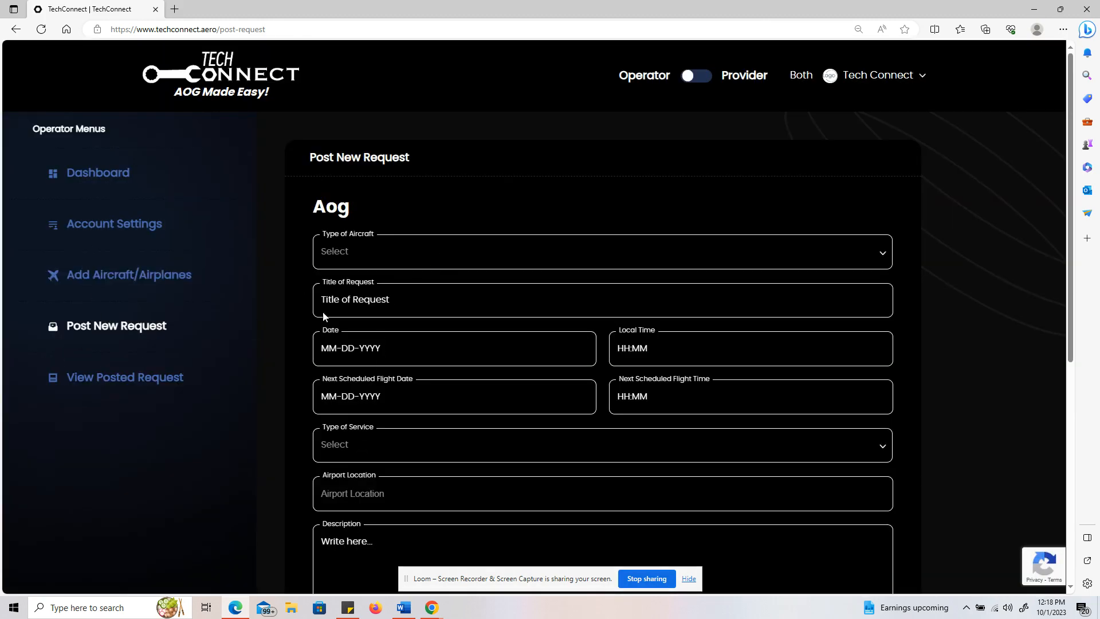
pyautogui.click(375, 253)
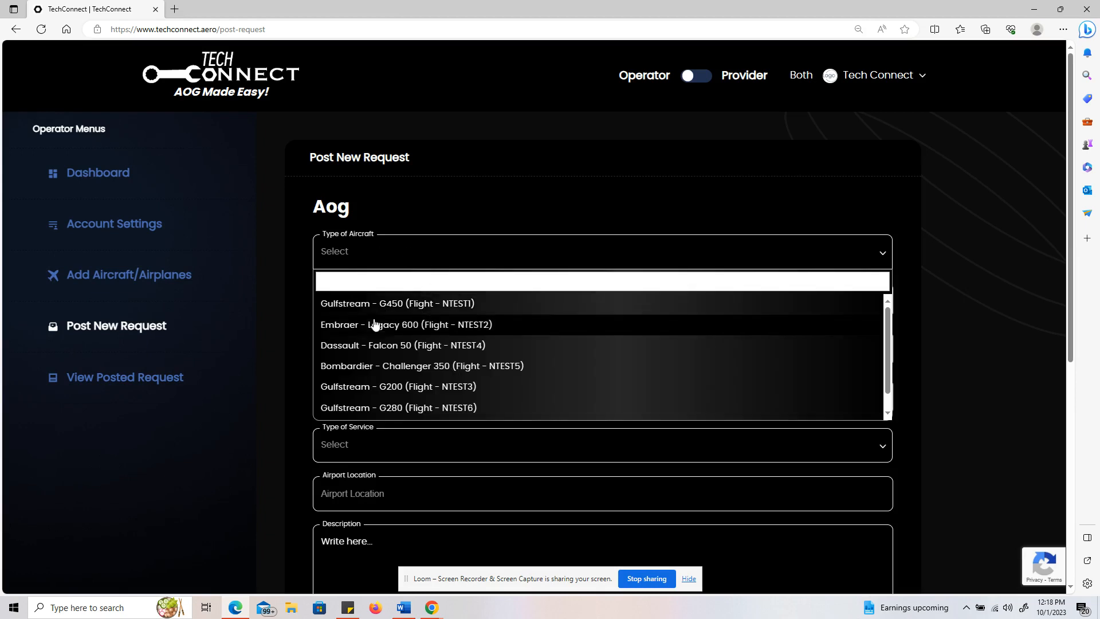
pyautogui.click(277, 285)
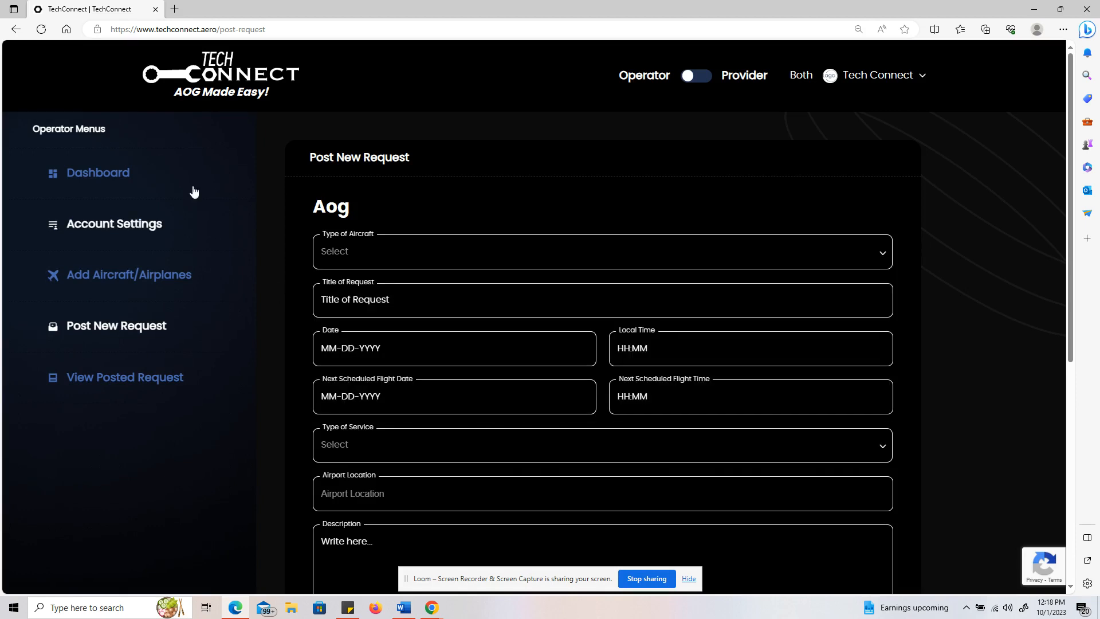
# Open aircraft NTEST1 from the dashboard and review its flight tracker, flight details and existing requests
pyautogui.click(110, 175)
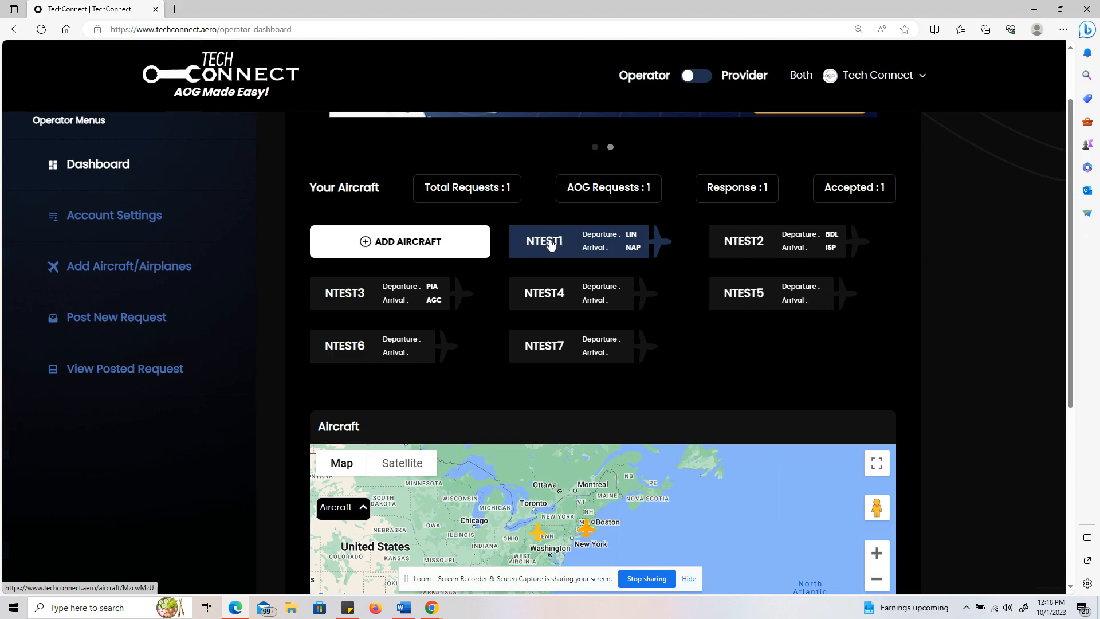
pyautogui.click(559, 244)
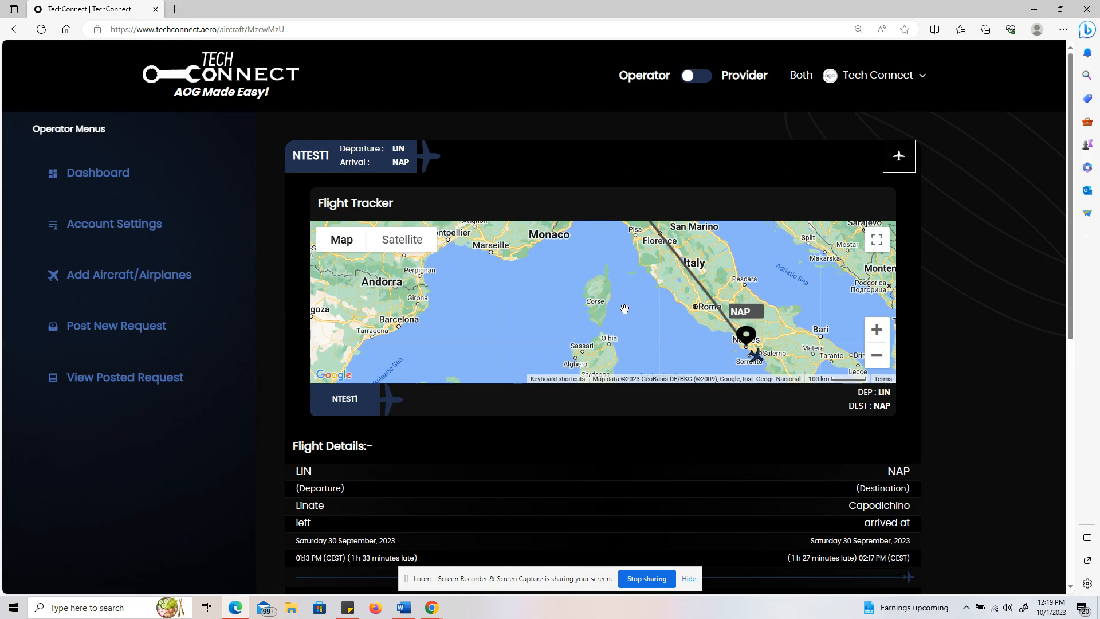
pyautogui.scroll(-3, 624, 310)
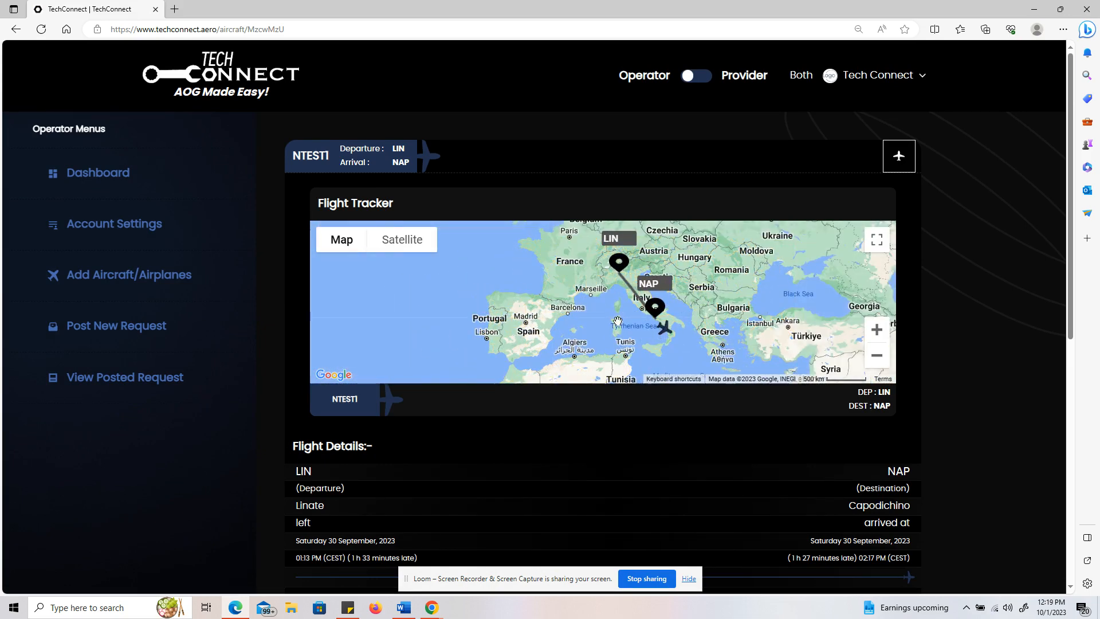
pyautogui.scroll(-3, 592, 470)
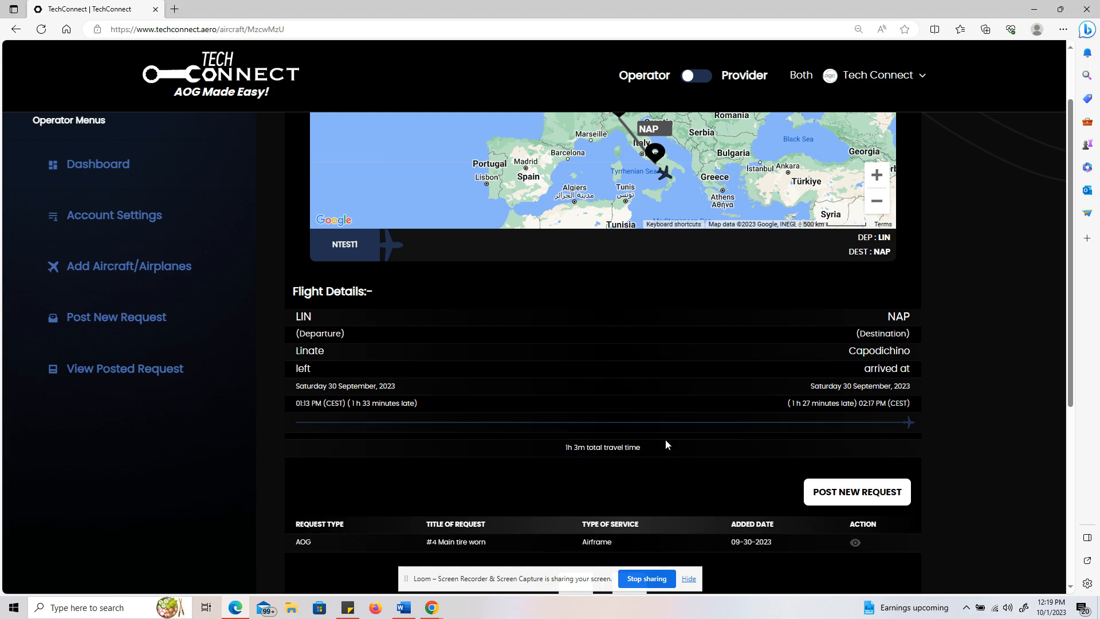
pyautogui.scroll(-2, 775, 442)
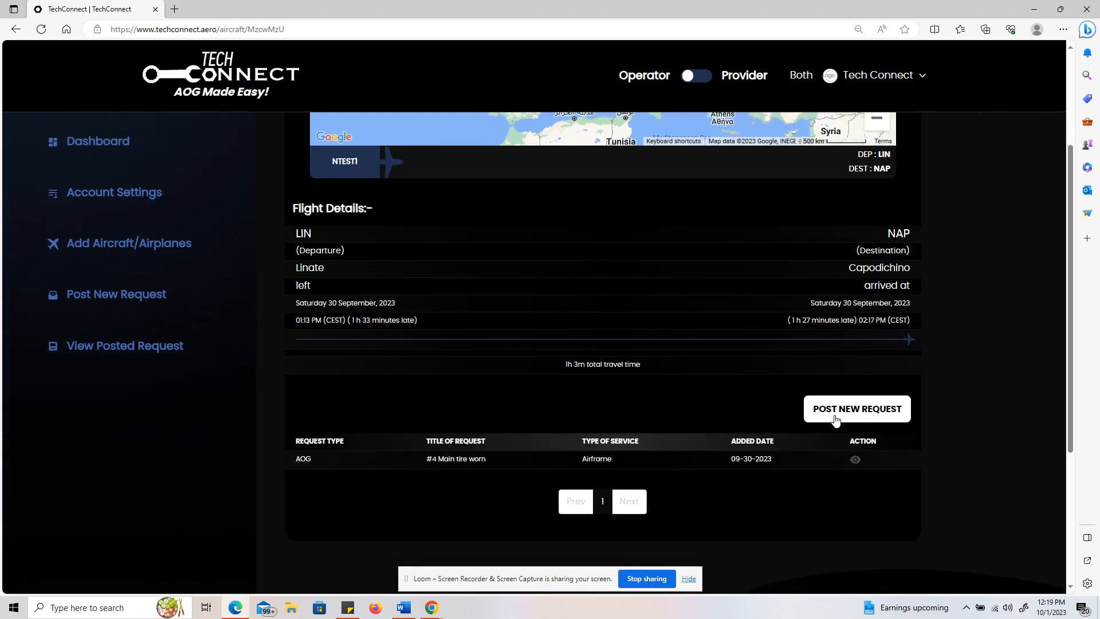
pyautogui.scroll(5, 613, 233)
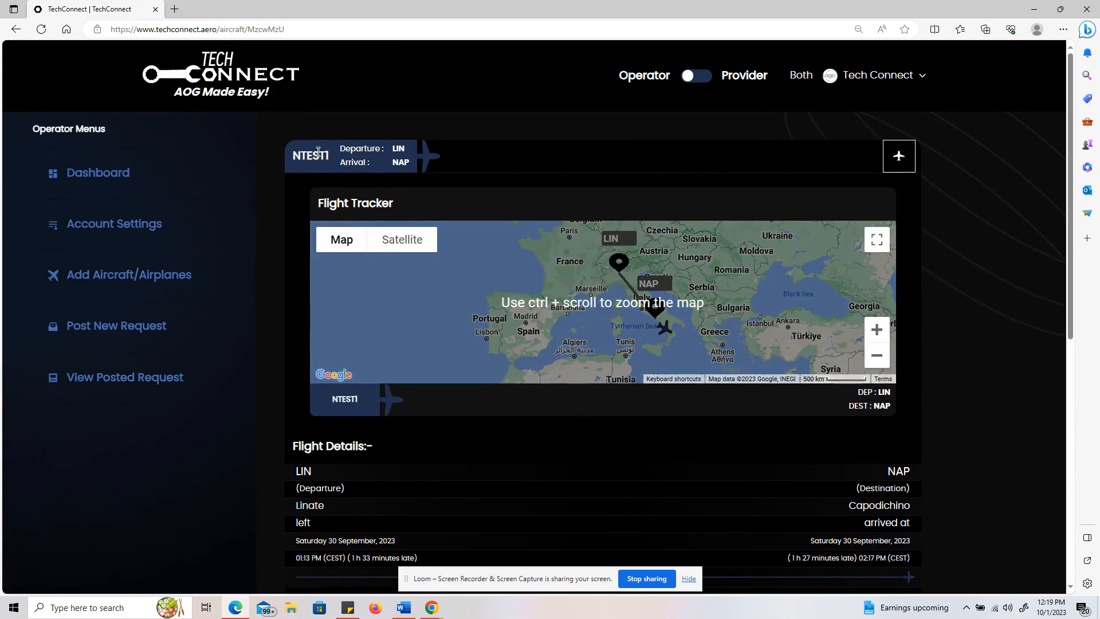
pyautogui.scroll(-5, 744, 356)
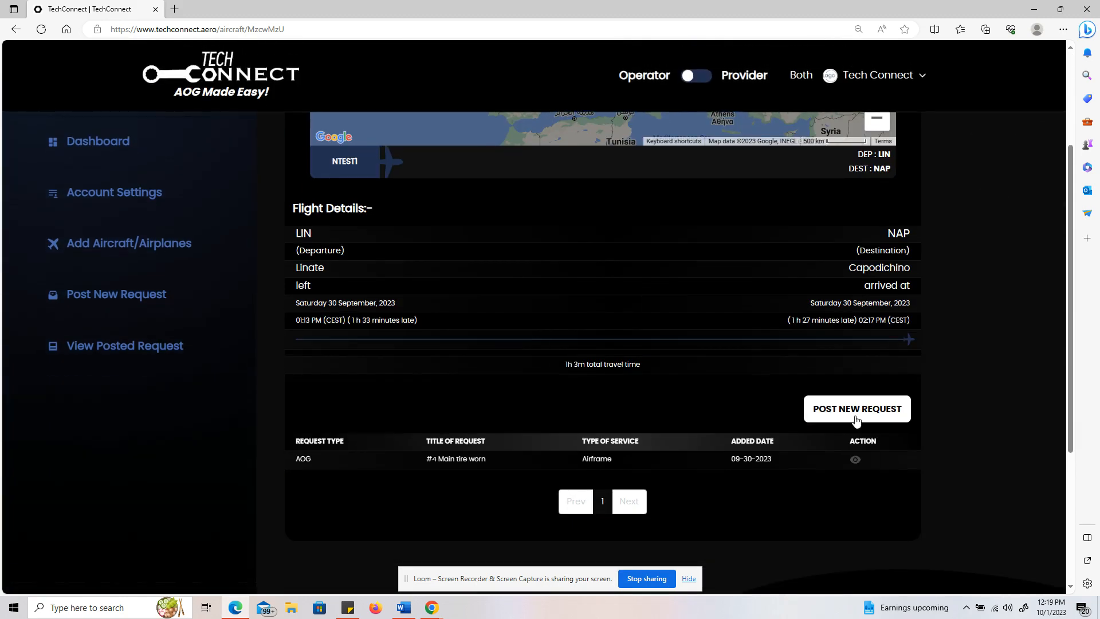
# Start a new AOG request from the page of aircraft NTEST1
pyautogui.click(856, 420)
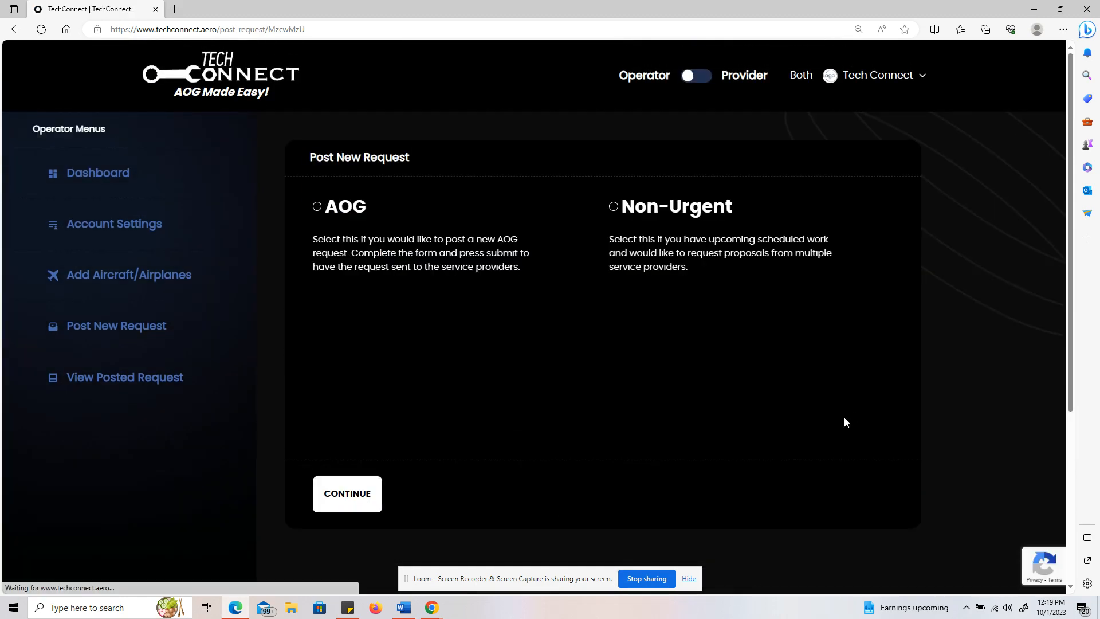
pyautogui.click(316, 206)
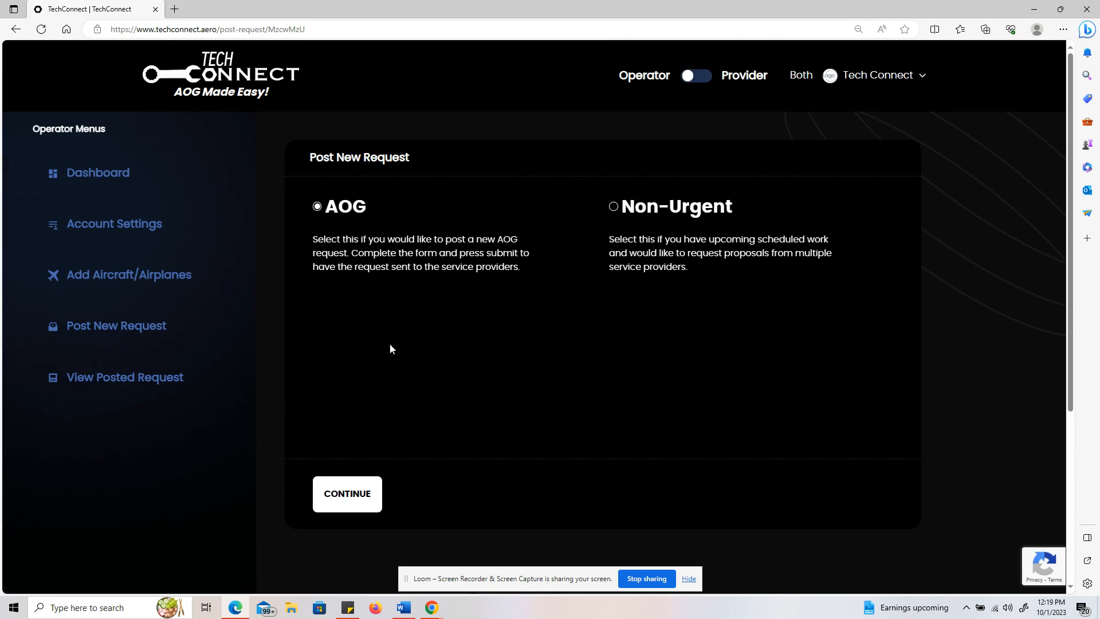
pyautogui.click(364, 479)
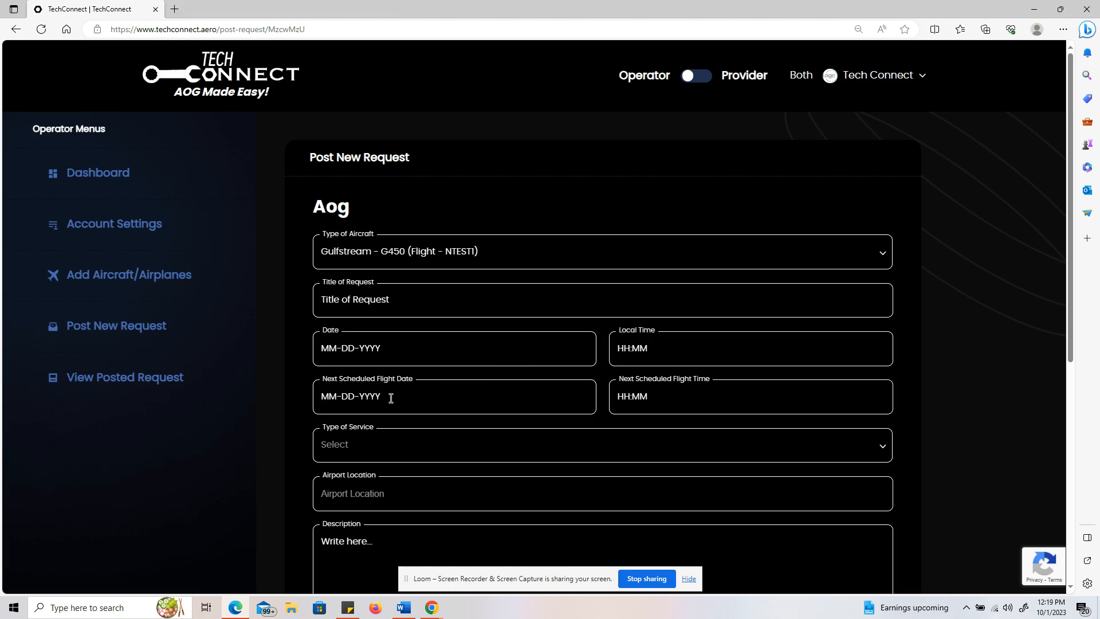
# Set the request's type of service to Airframe and its airport location to Long Island Mac Arthur (KISP)
pyautogui.click(398, 450)
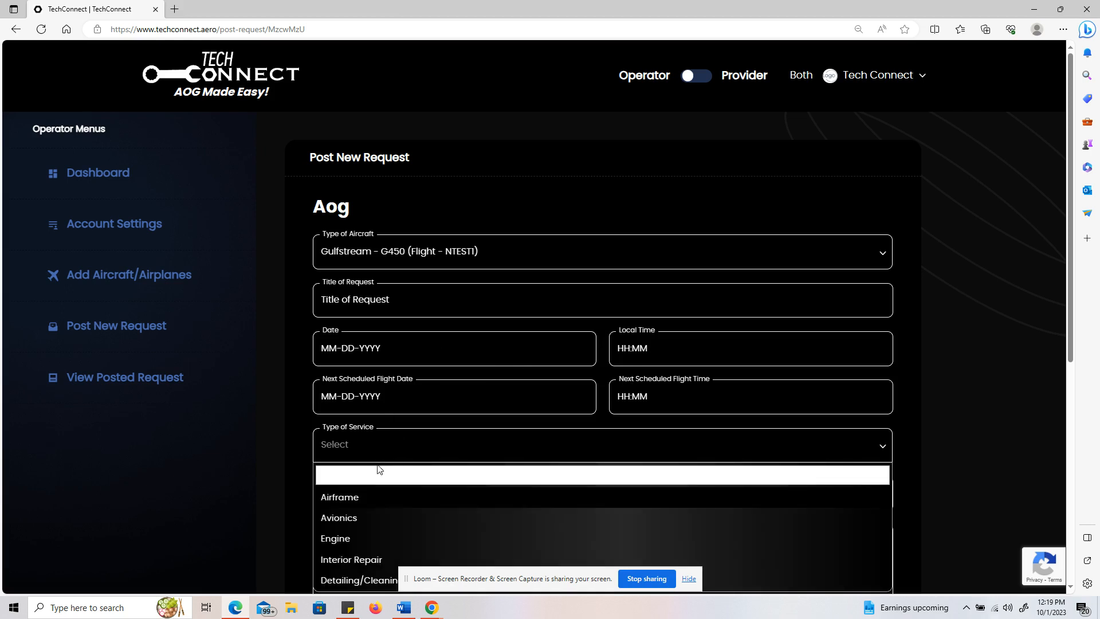
pyautogui.click(349, 498)
pyautogui.scroll(-4, 400, 374)
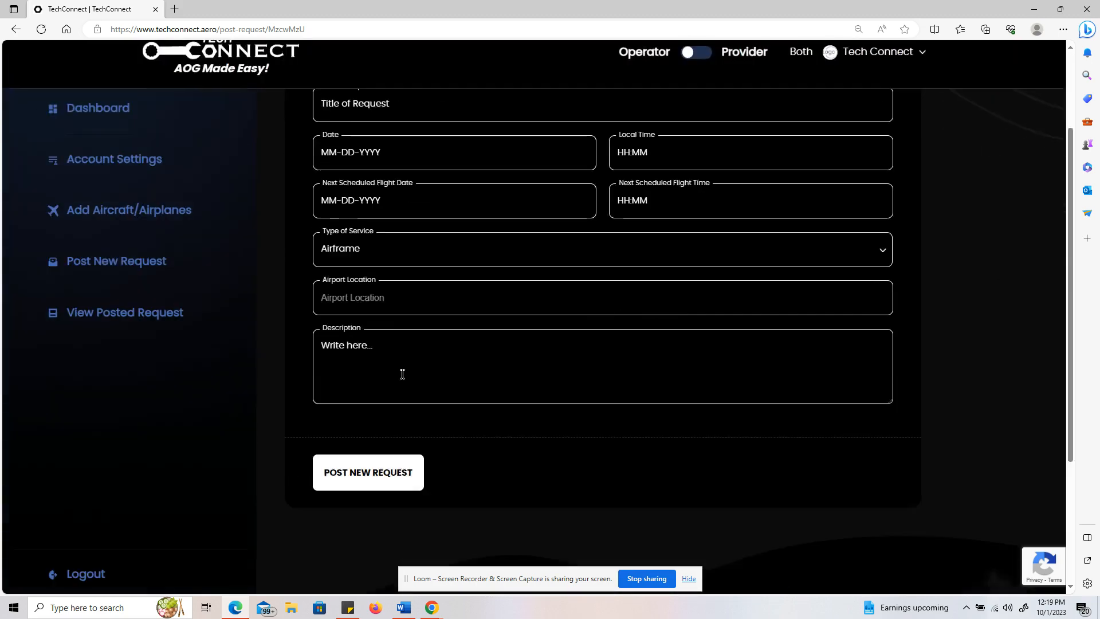
pyautogui.click(390, 261)
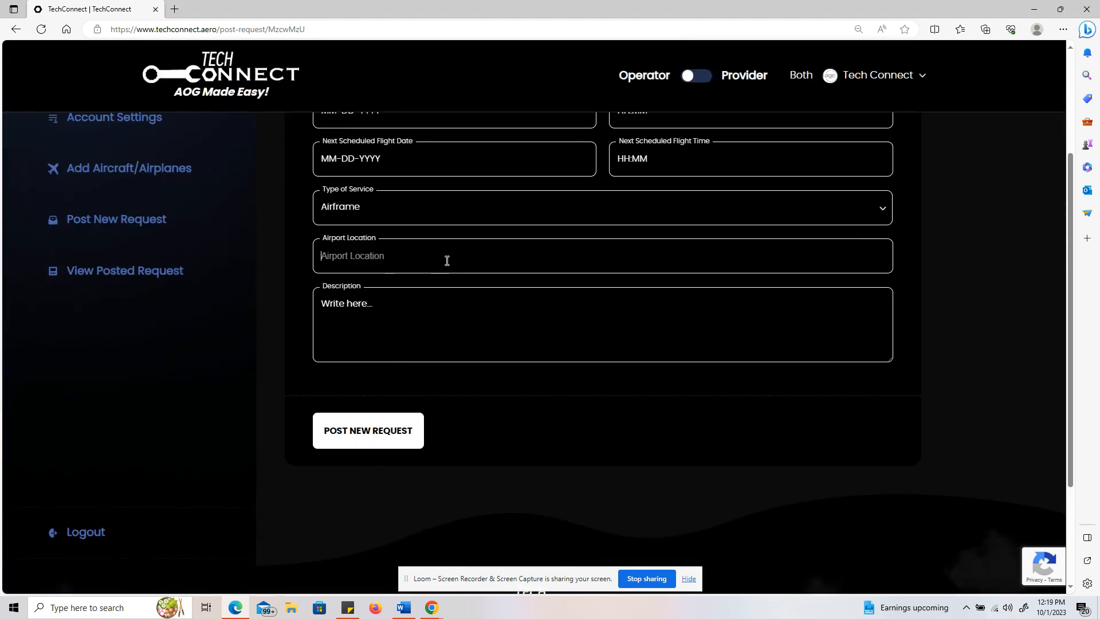
pyautogui.write('kisp')
pyautogui.click(408, 304)
pyautogui.click(407, 304)
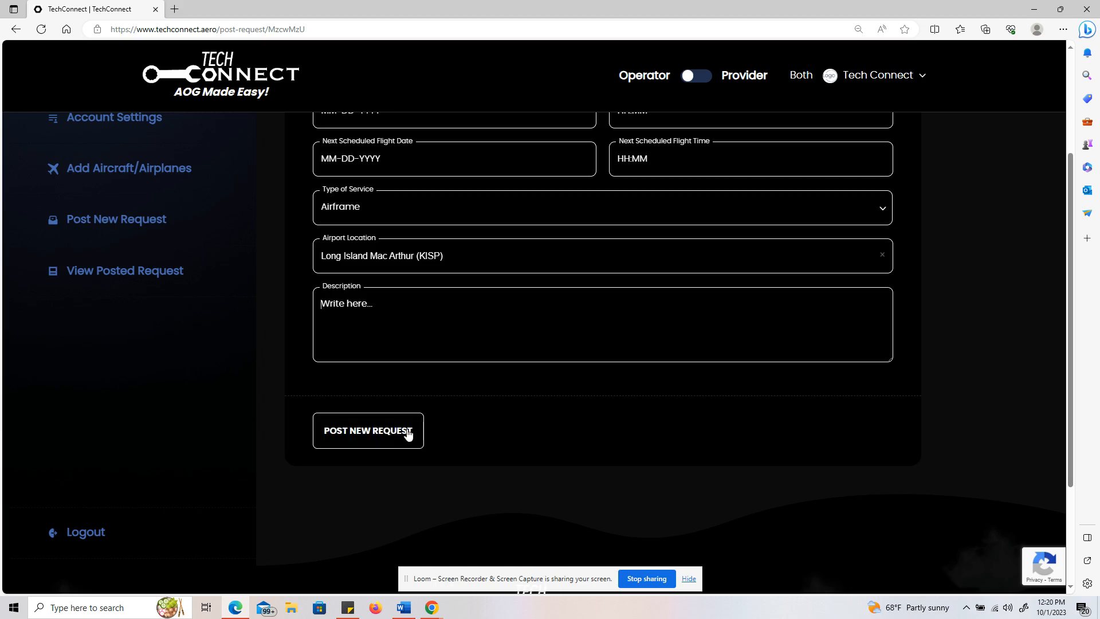
# Leave the request form without posting, open the posted requests, and show the request type filter options
pyautogui.scroll(5, 428, 427)
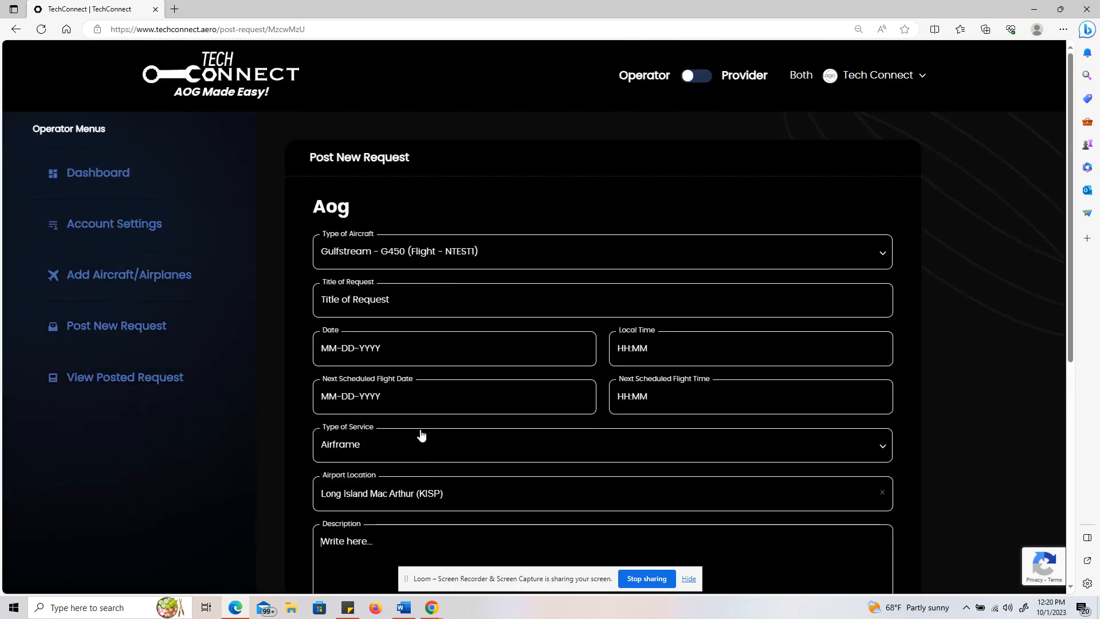
pyautogui.click(16, 29)
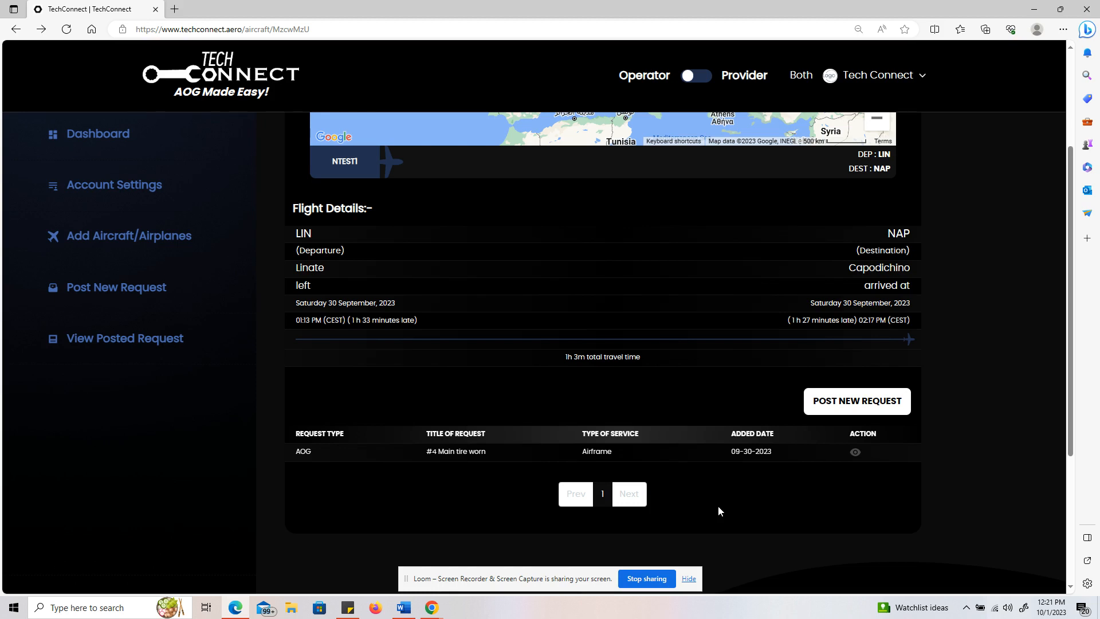
pyautogui.click(129, 342)
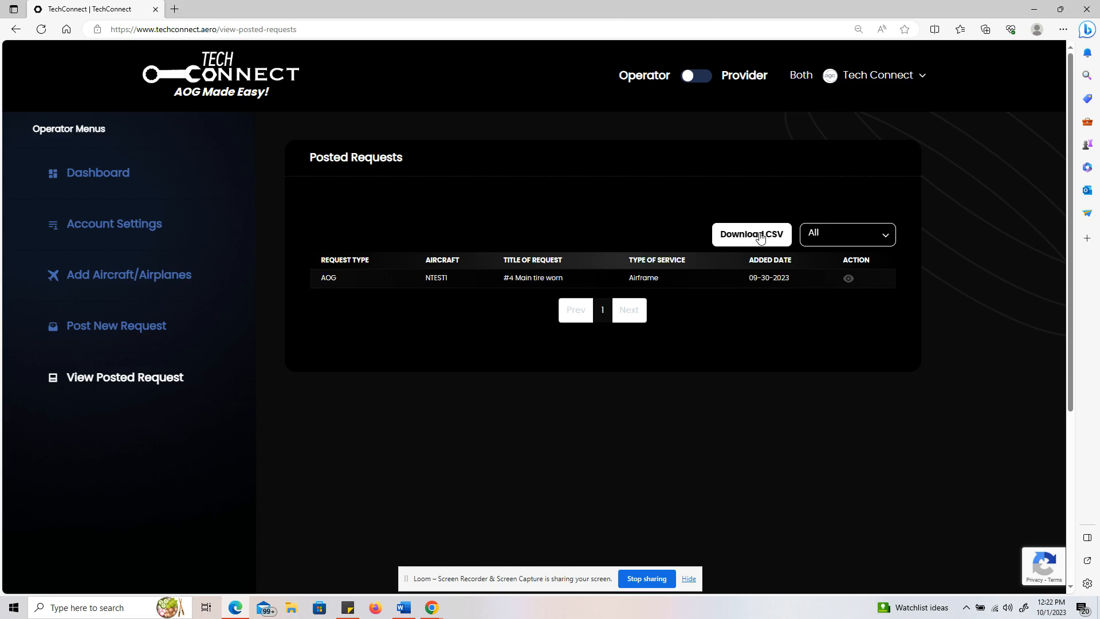
pyautogui.click(880, 238)
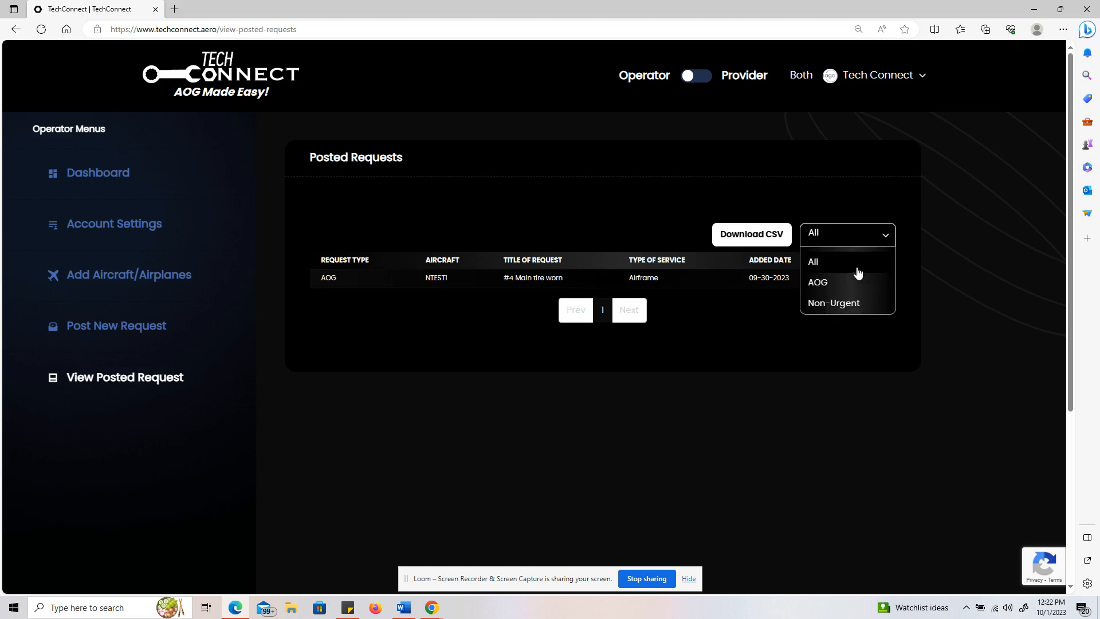